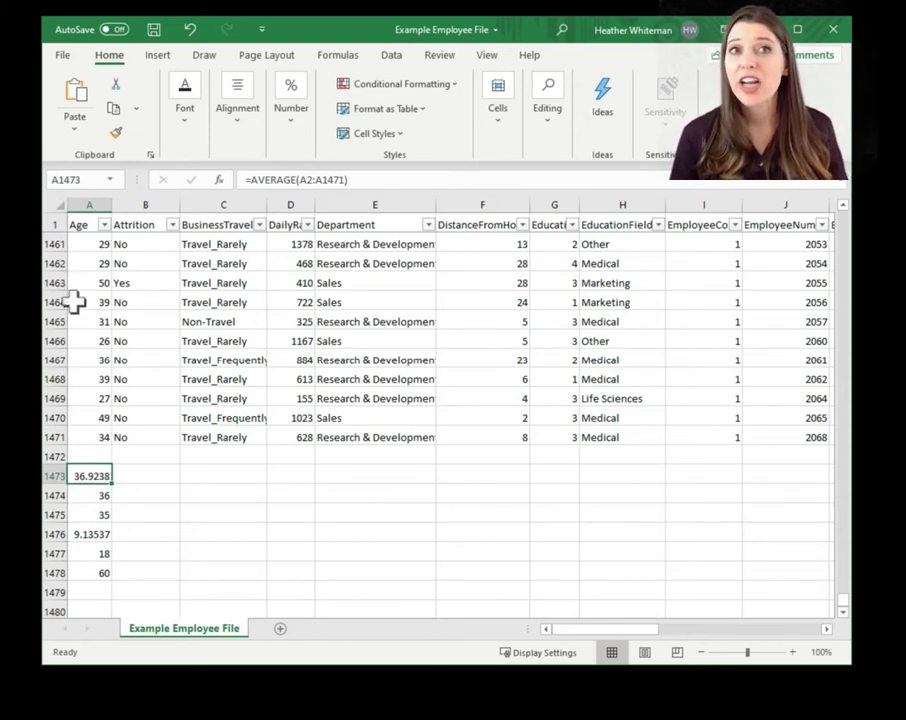
Check the median, mode, standard deviation, minimum and maximum Age formulas, then select C1474
{"action": "left_click", "coordinate": [97, 496]}
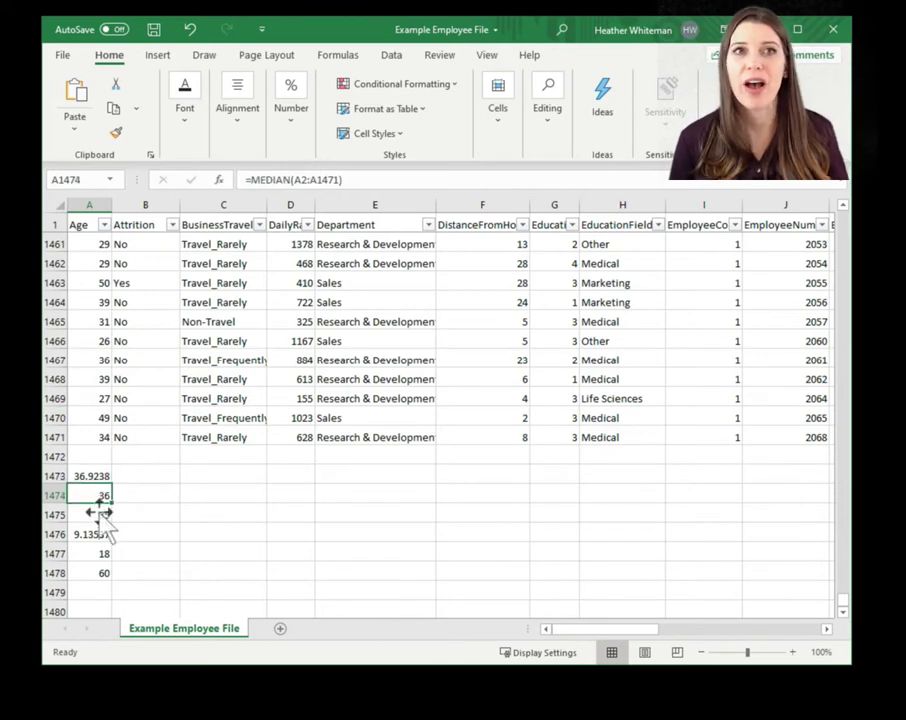
{"action": "left_click", "coordinate": [95, 515]}
{"action": "left_click", "coordinate": [95, 534]}
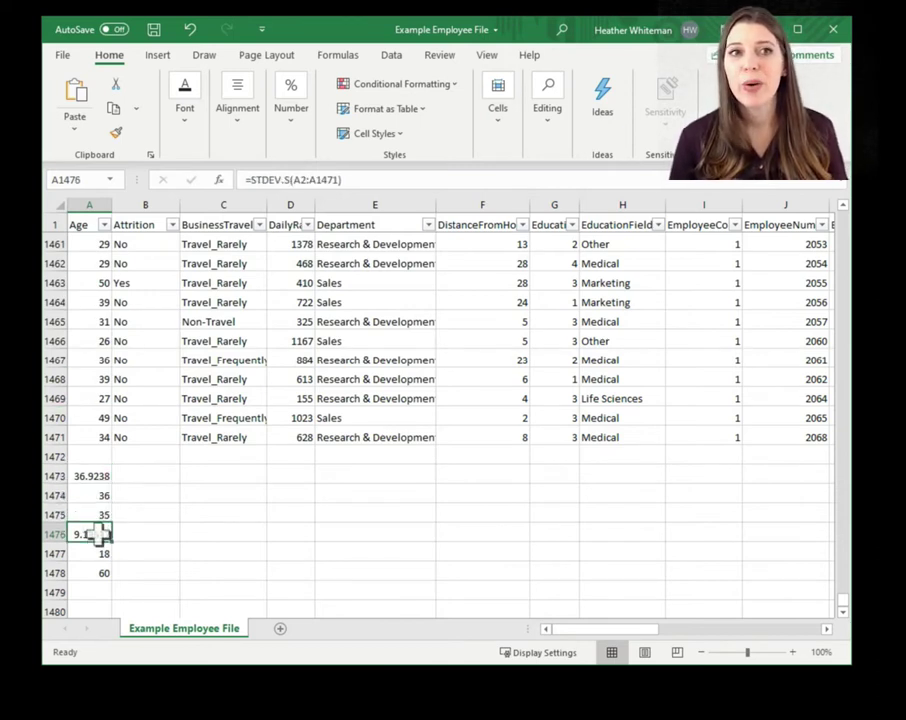
{"action": "left_click", "coordinate": [98, 552]}
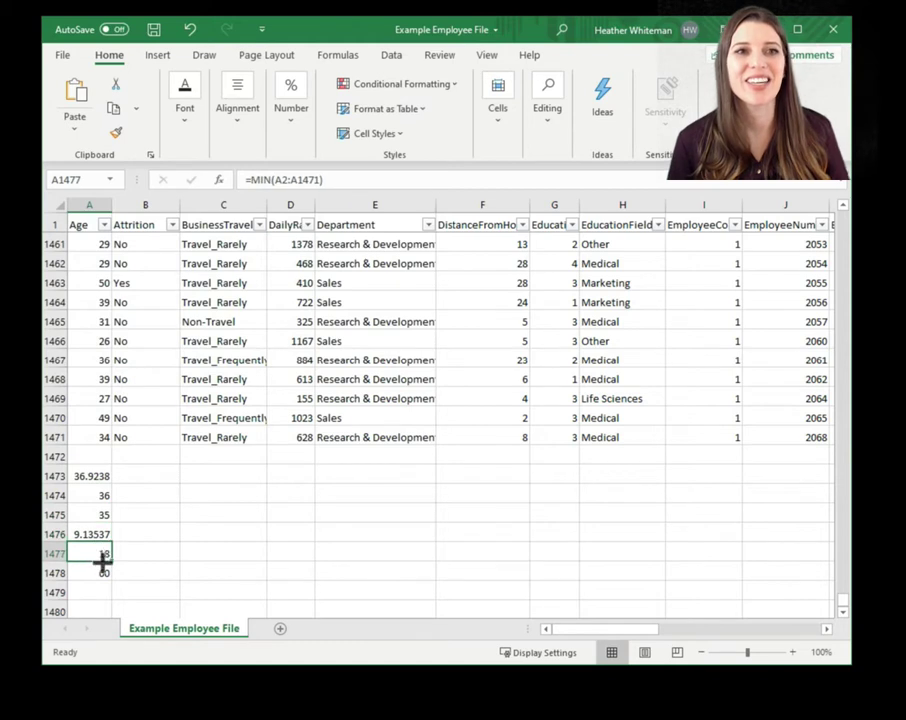
{"action": "left_click", "coordinate": [103, 572]}
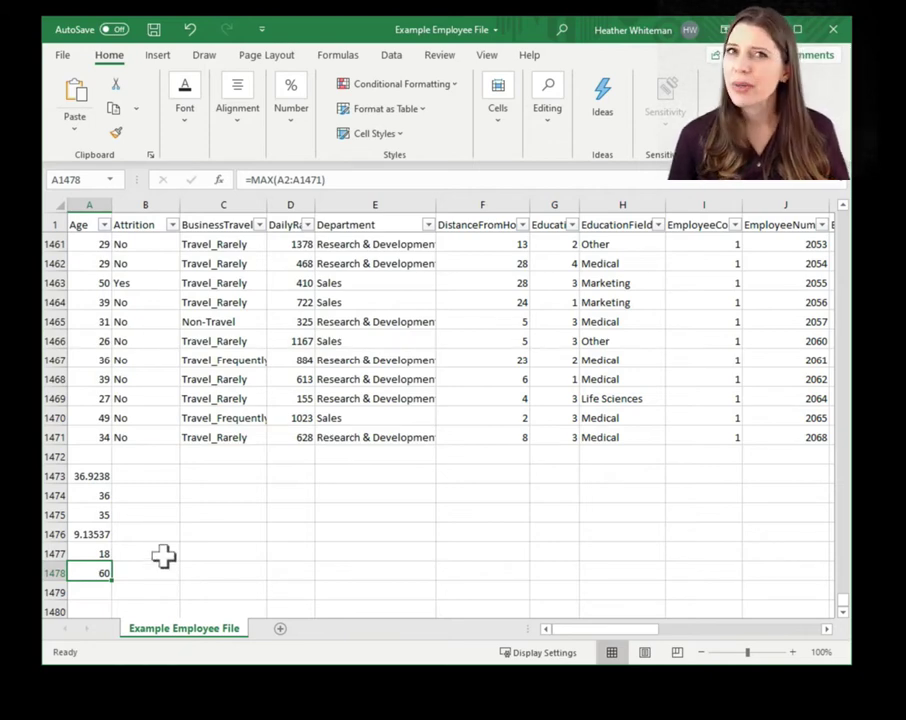
{"action": "scroll", "coordinate": [162, 556], "scroll_direction": "down", "scroll_amount": 1}
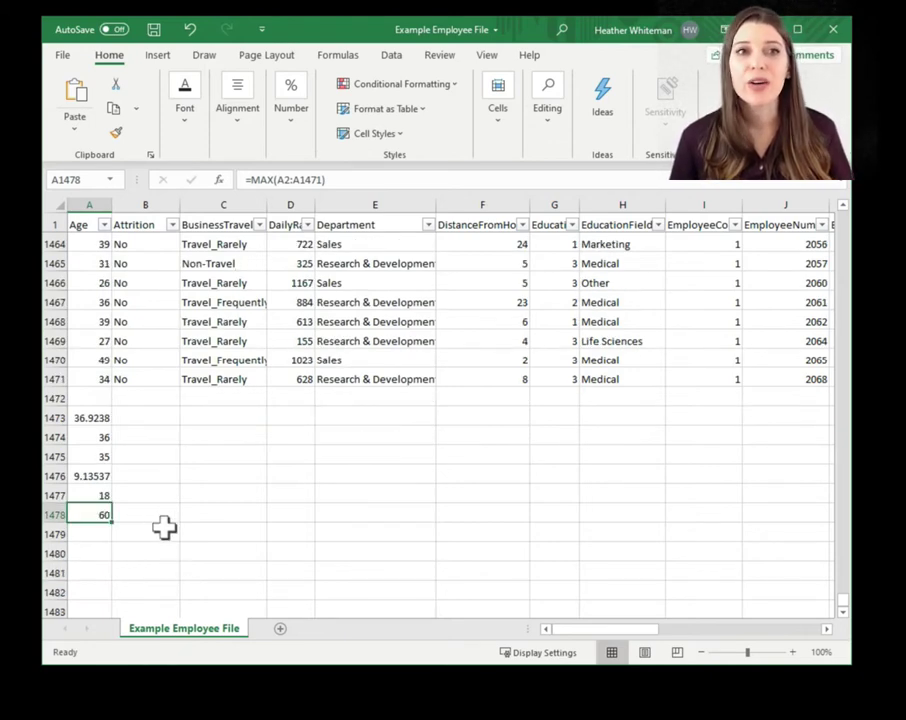
{"action": "left_click", "coordinate": [186, 443]}
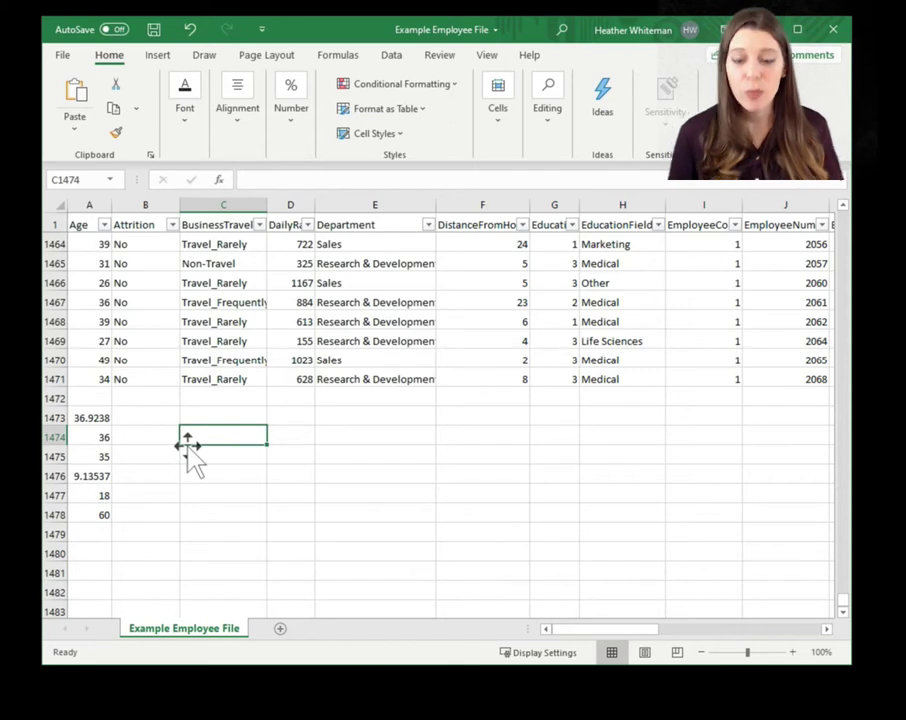
Start a formula in C1474 with =cor so CORREL appears in autocomplete
{"action": "type", "text": "="}
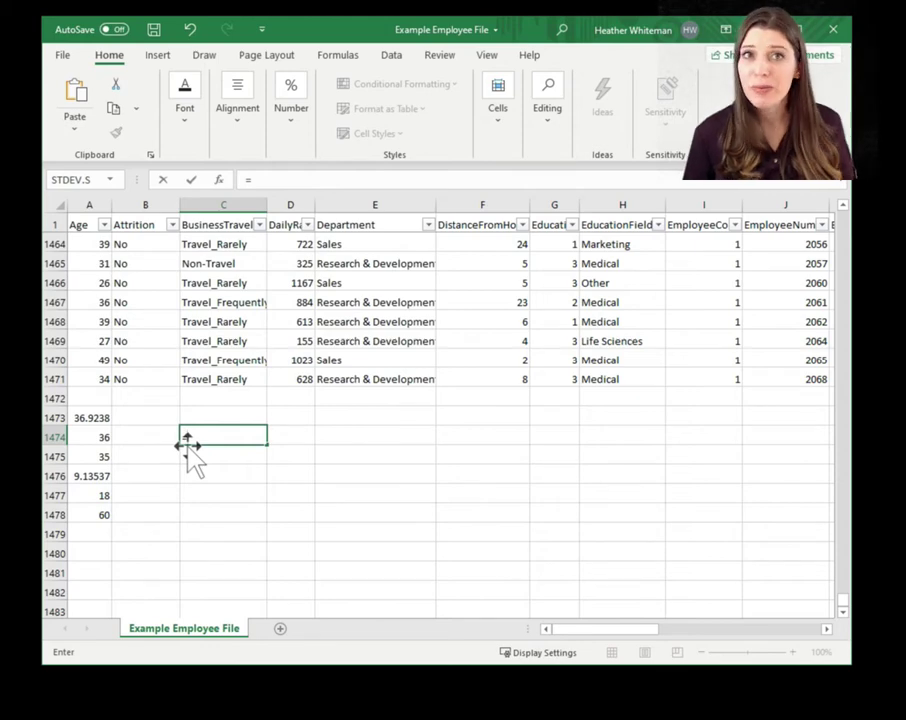
{"action": "type", "text": "co"}
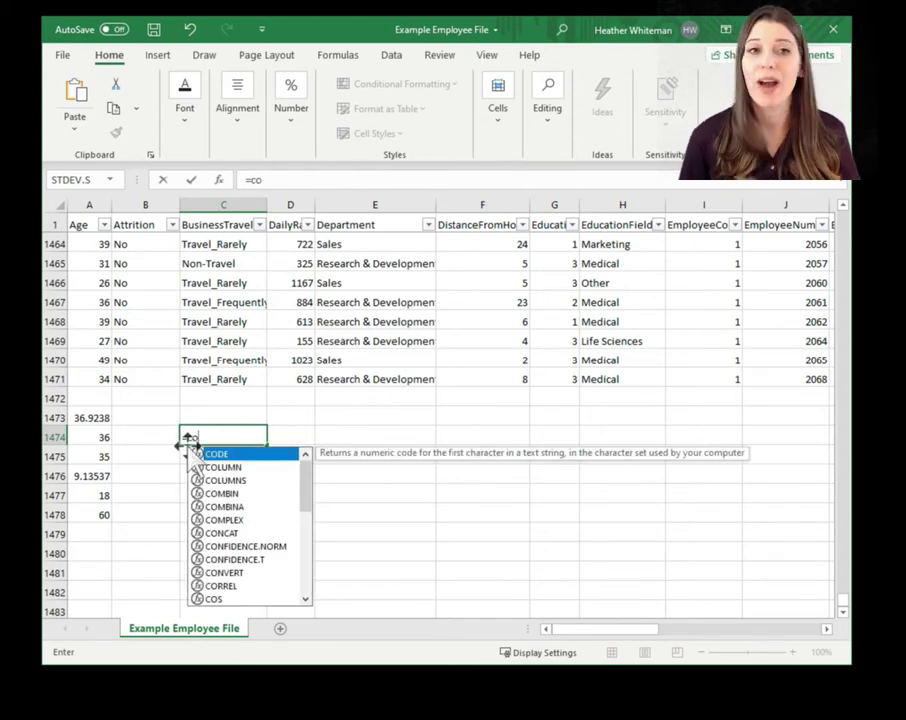
{"action": "type", "text": "r"}
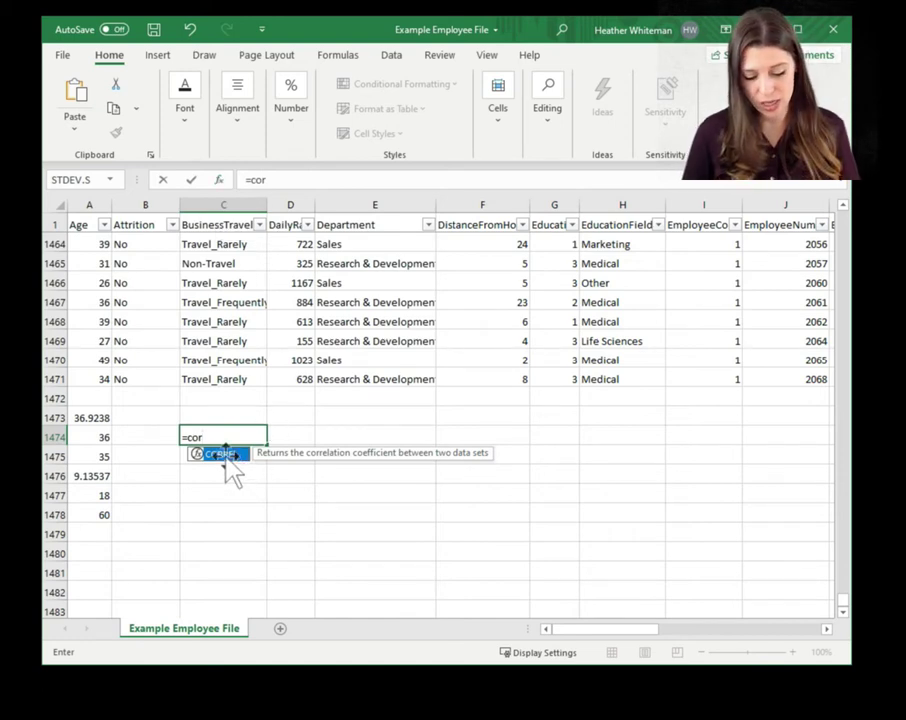
Complete the function name so C1474 reads =correl(
{"action": "type", "text": "rel("}
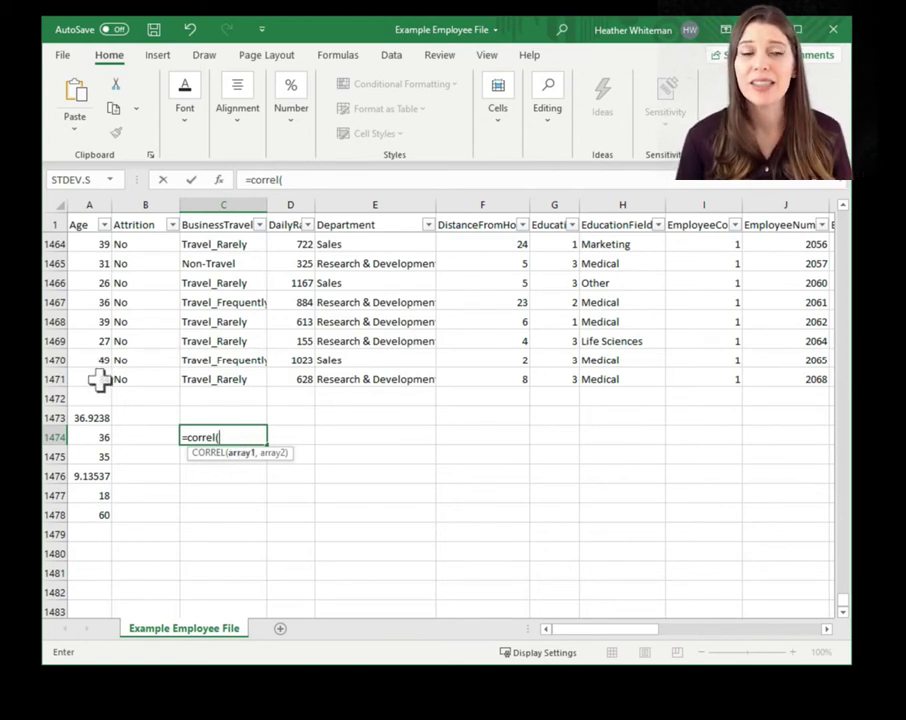
Enter the Age range A2:A1471 as CORREL's argument and close the parenthesis
{"action": "left_click_drag", "start_coordinate": [99, 379], "coordinate": [89, 266]}
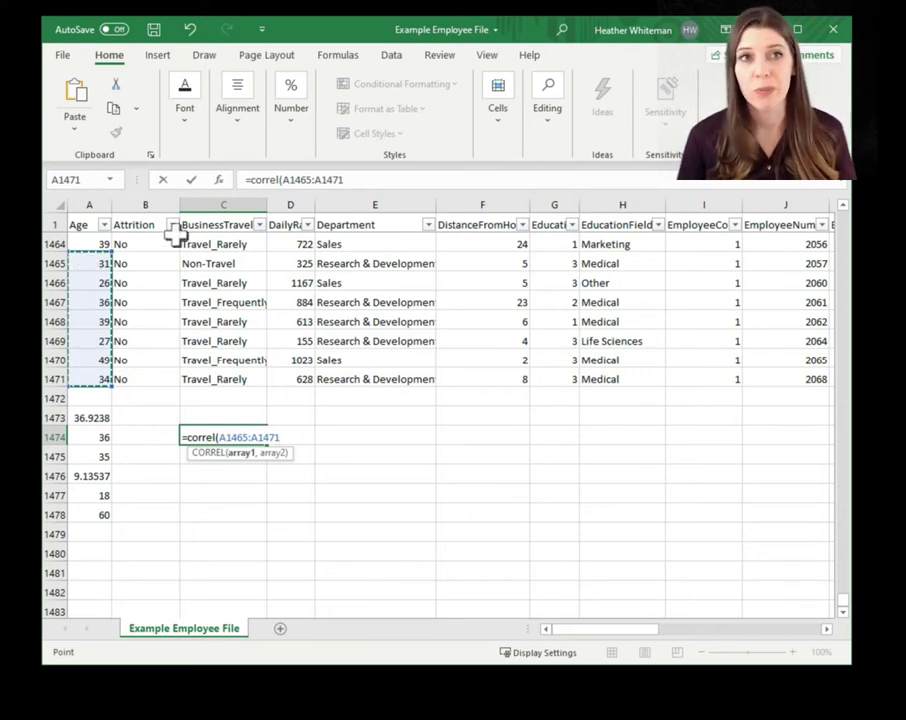
{"action": "left_click", "coordinate": [296, 180]}
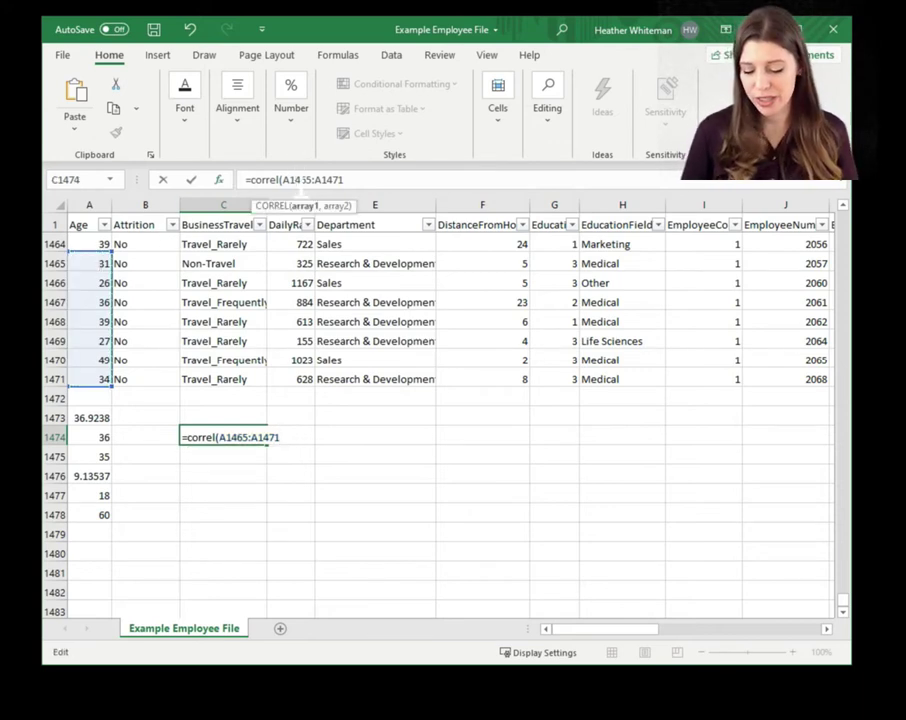
{"action": "key", "text": "BackSpace"}
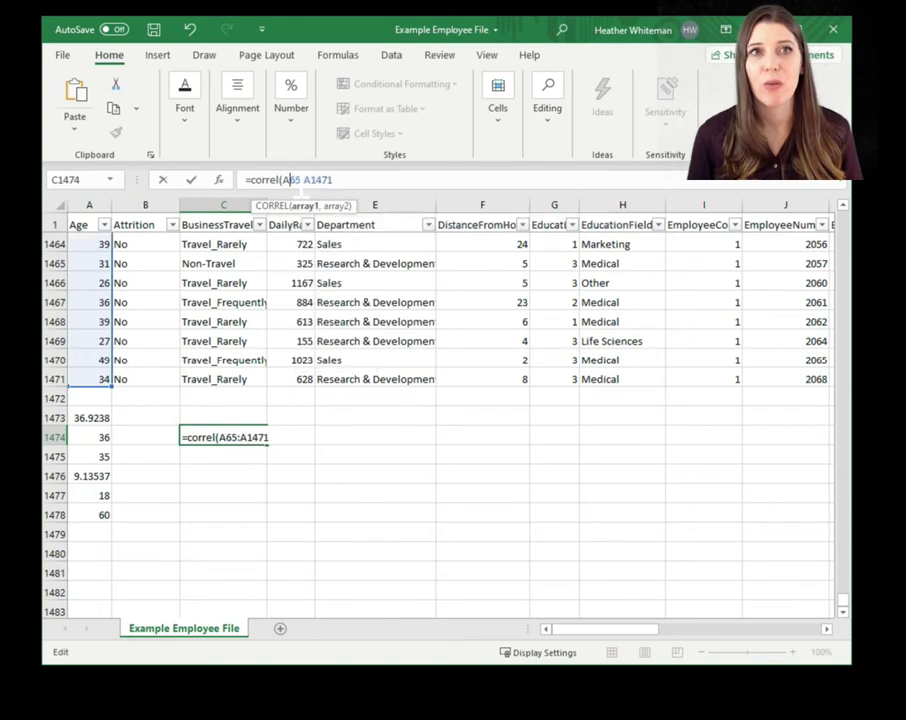
{"action": "key", "text": "Delete"}
{"action": "key", "text": "Delete"}
{"action": "key", "text": "Delete"}
{"action": "type", "text": "2"}
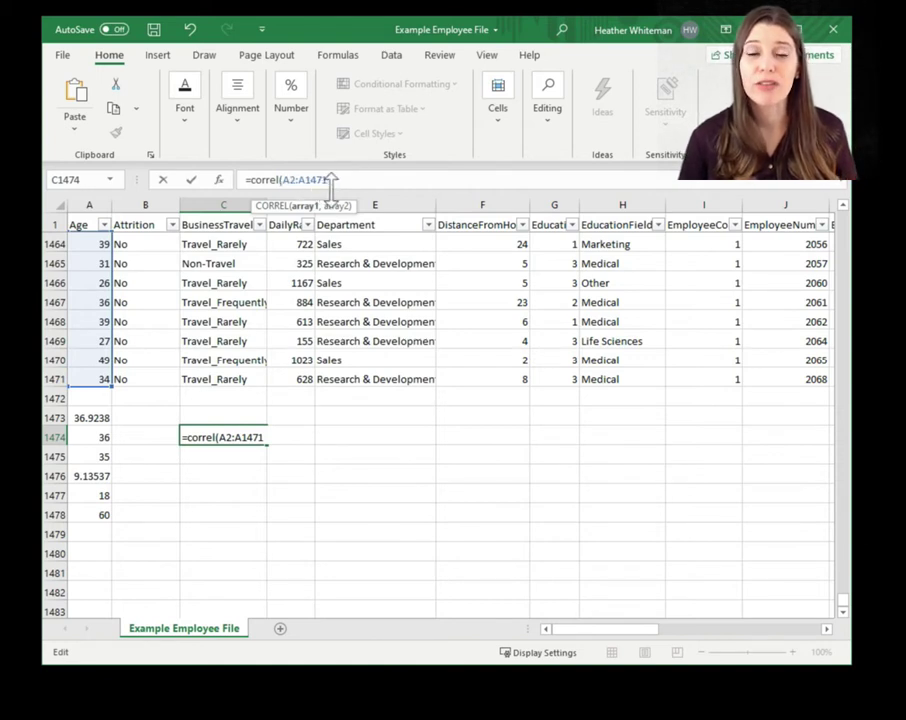
{"action": "type", "text": ")"}
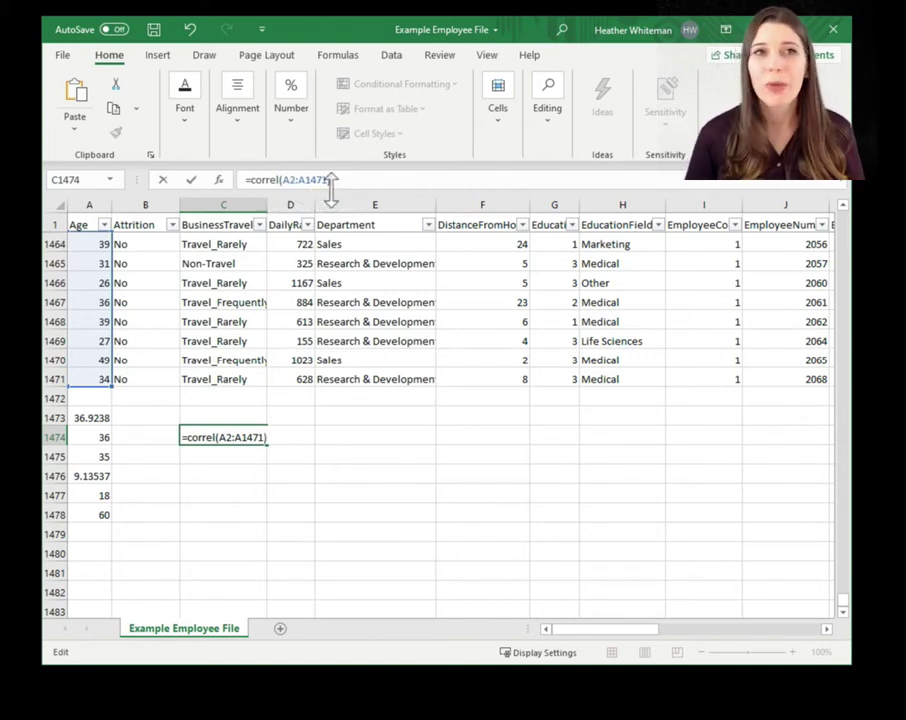
{"action": "key", "text": "Return"}
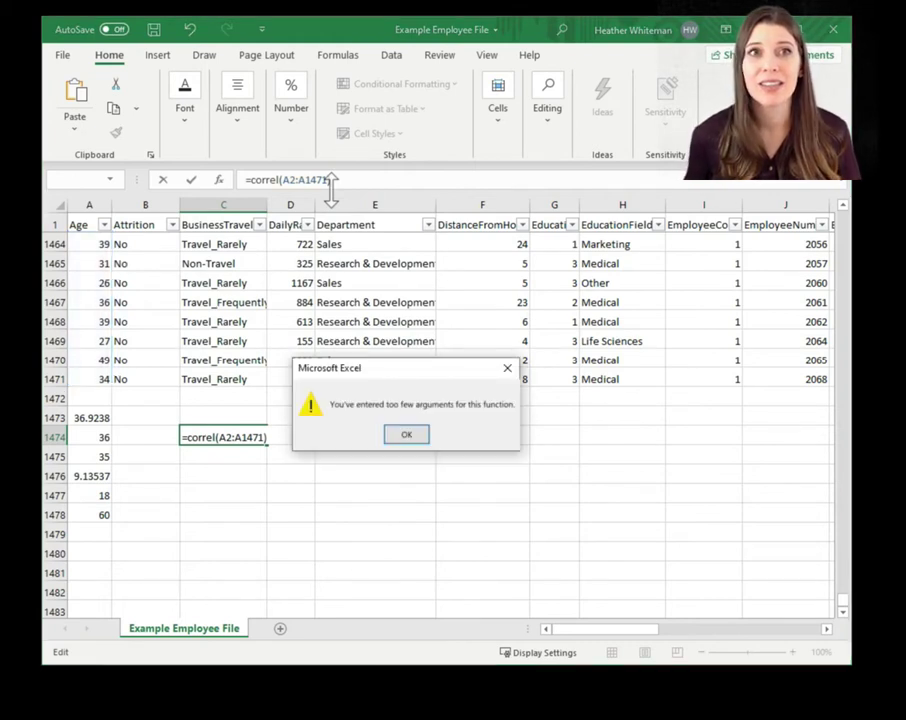
{"action": "key", "text": "Return"}
{"action": "left_click_drag", "start_coordinate": [330, 180], "coordinate": [298, 178]}
{"action": "left_click", "coordinate": [298, 178]}
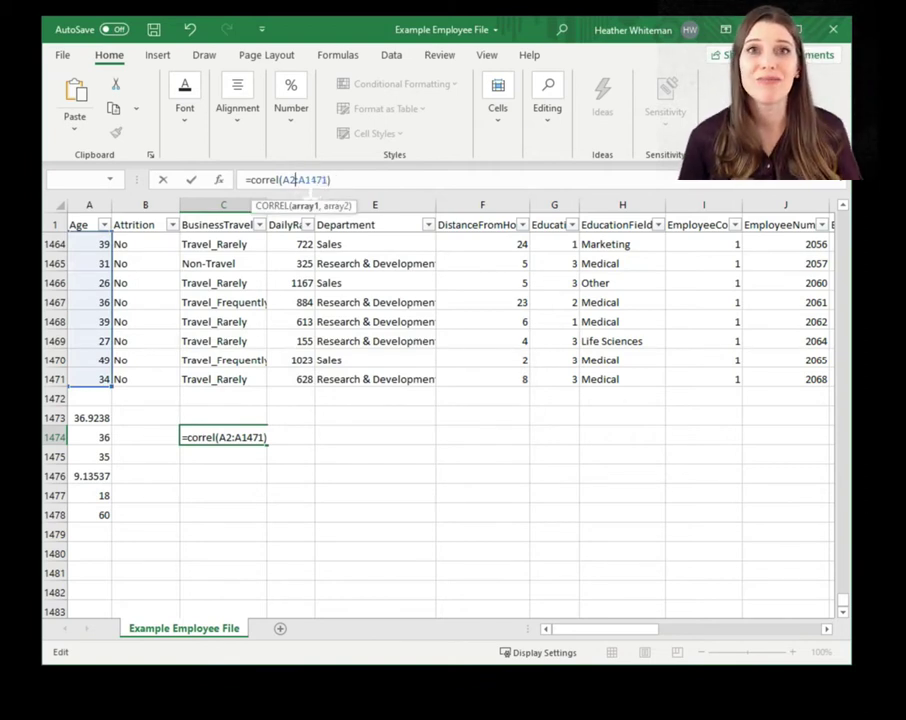
{"action": "key", "text": "Return"}
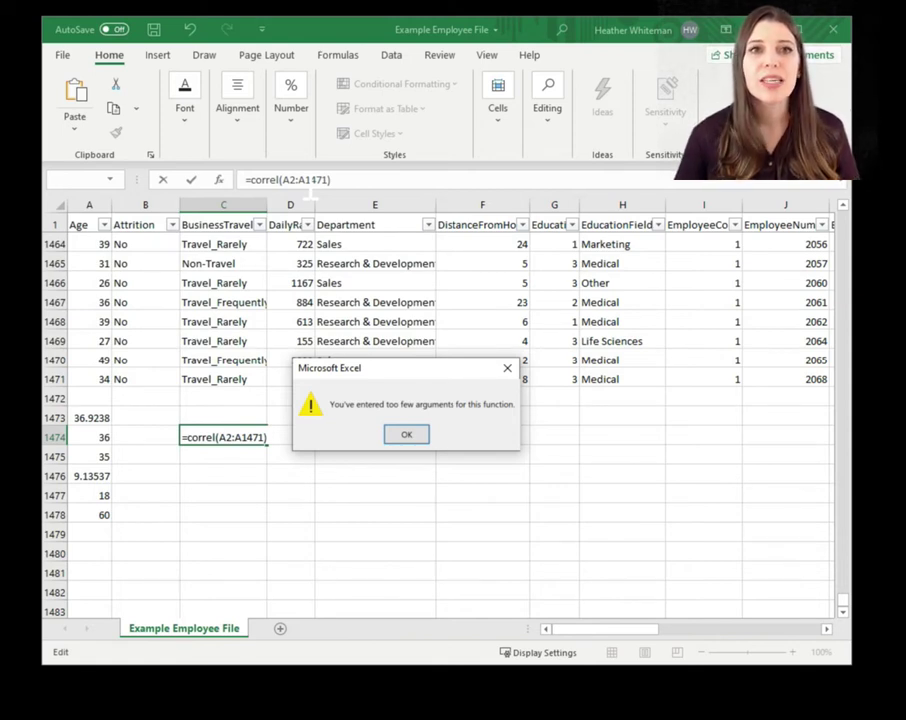
{"action": "left_click", "coordinate": [410, 437]}
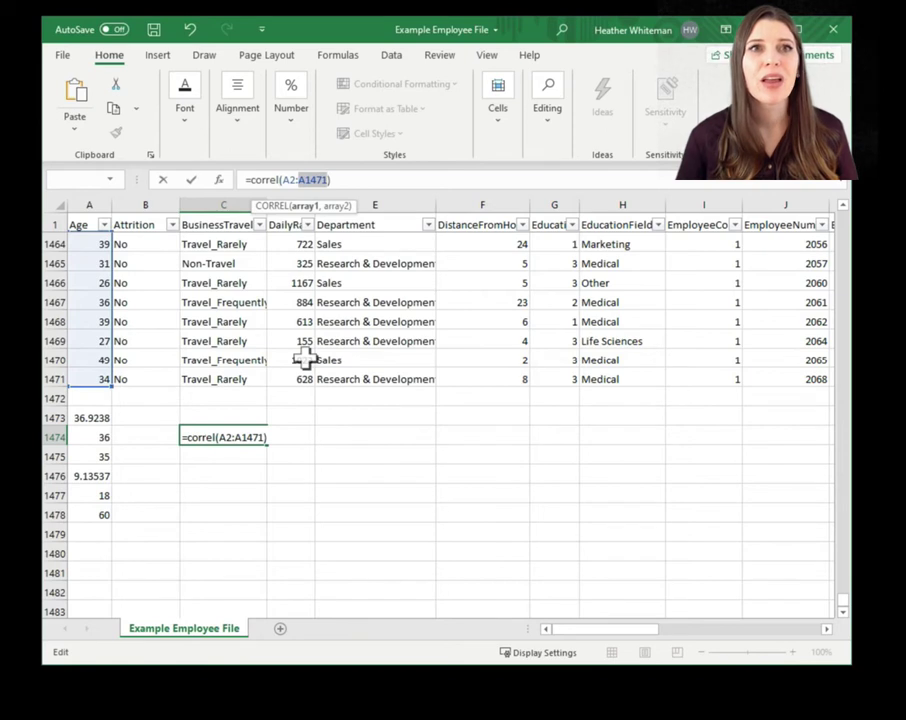
Add a comma after A2:A1471 in the CORREL formula for the second array
{"action": "left_click", "coordinate": [325, 180]}
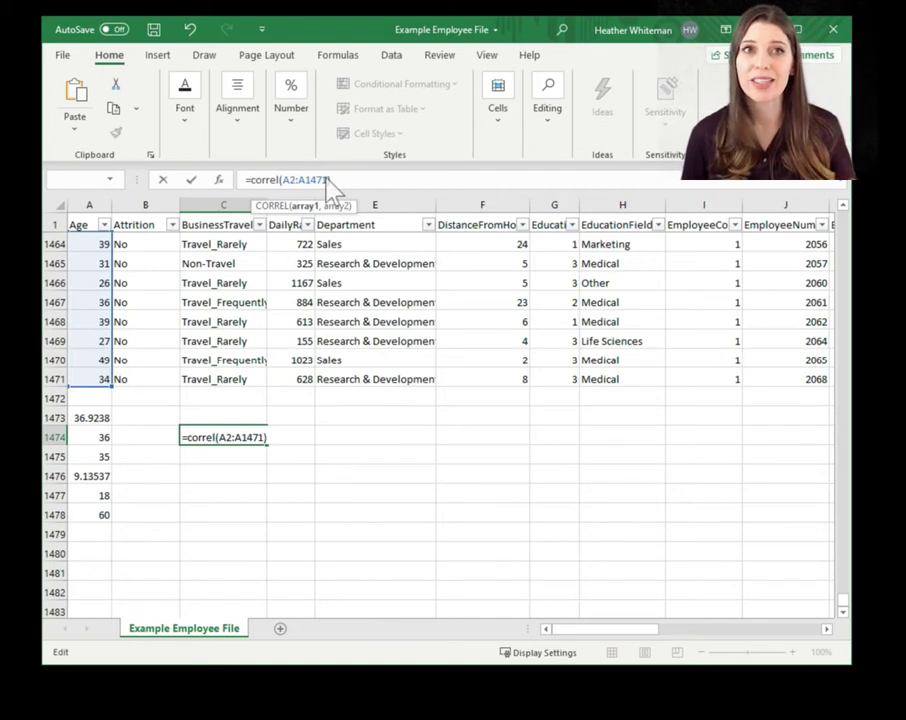
{"action": "type", "text": ","}
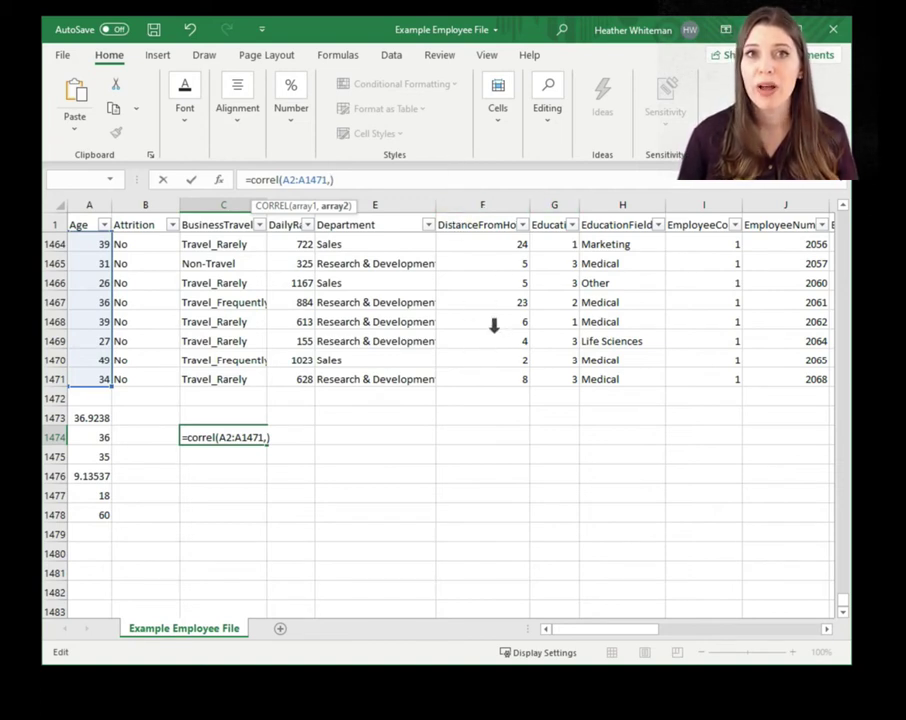
Set the DistanceFromHome range F2:F1471 as CORREL's second array
{"action": "left_click_drag", "start_coordinate": [503, 374], "coordinate": [506, 259]}
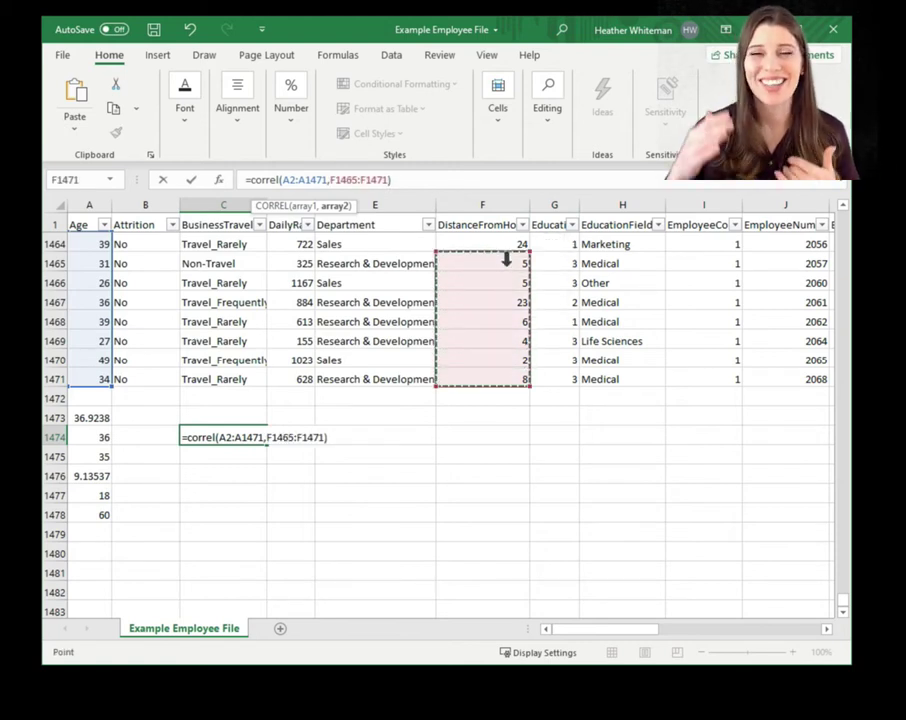
{"action": "left_click", "coordinate": [342, 179]}
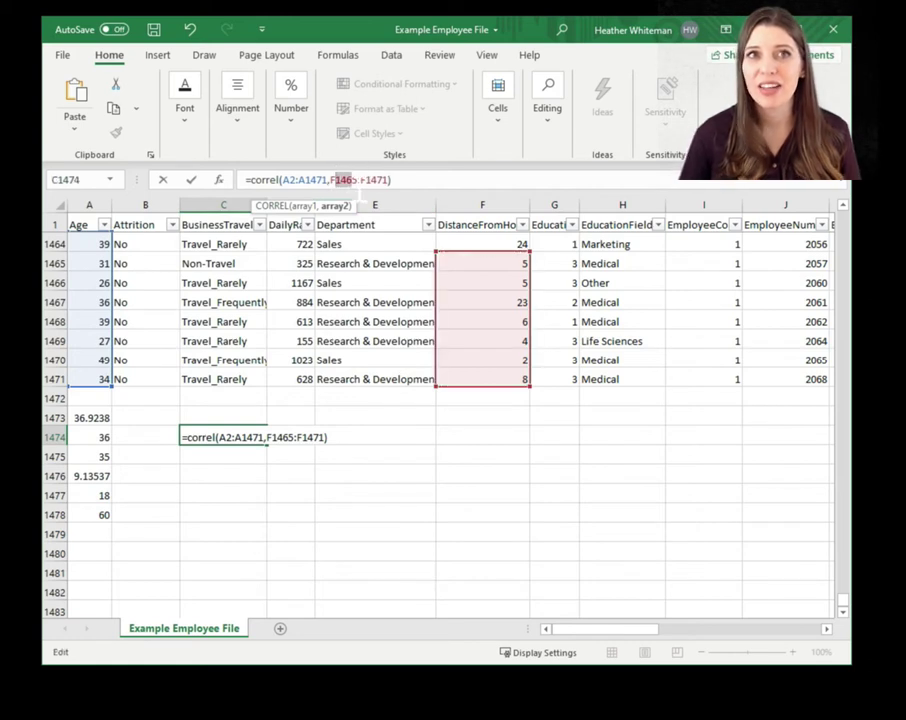
{"action": "key", "text": "BackSpace"}
{"action": "key", "text": "Delete"}
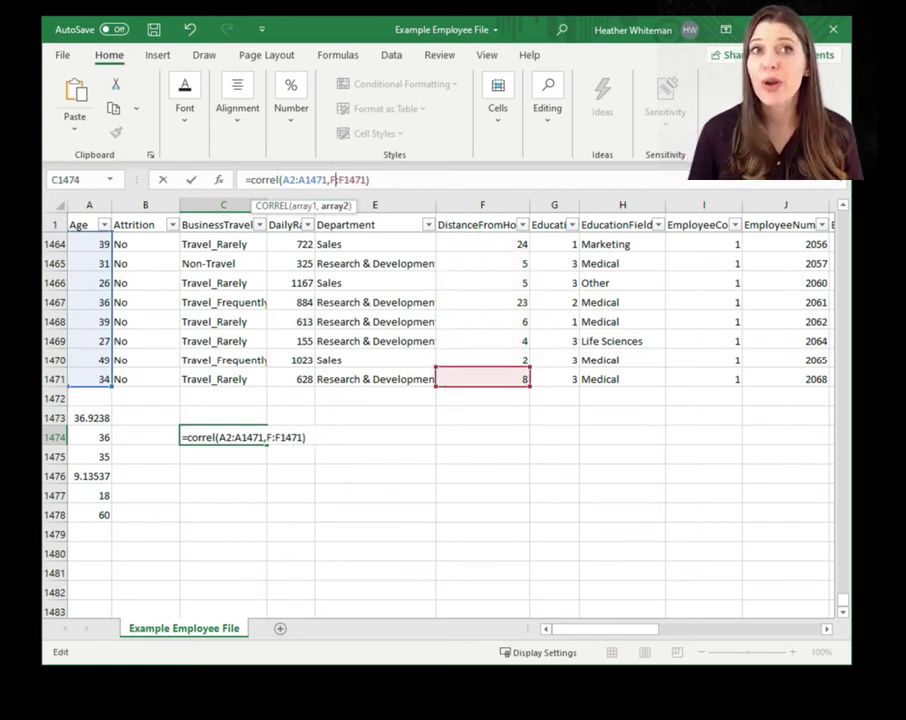
{"action": "type", "text": "2"}
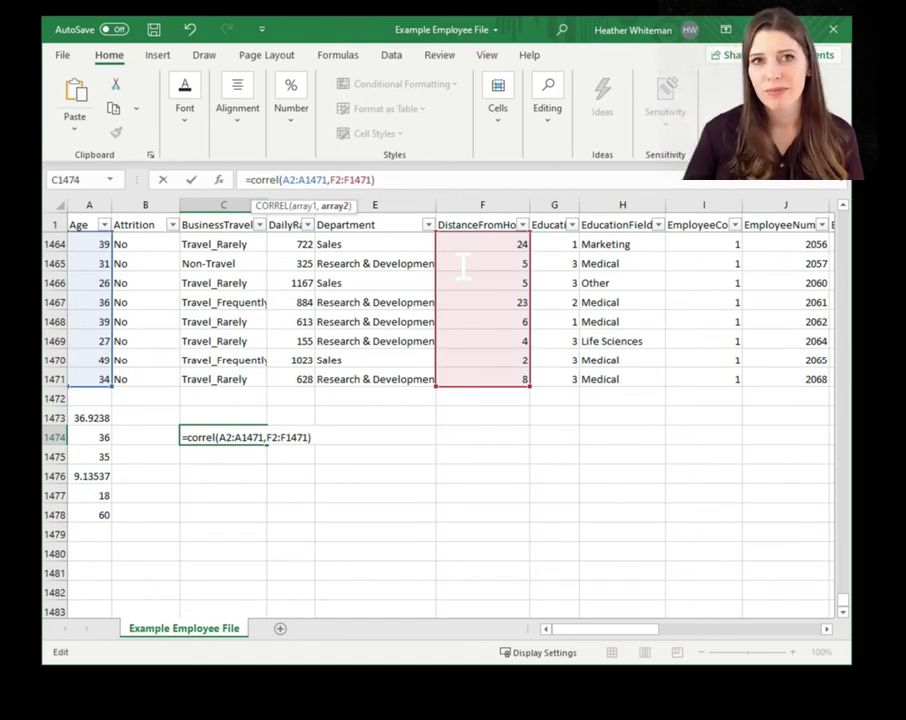
{"action": "left_click", "coordinate": [376, 176]}
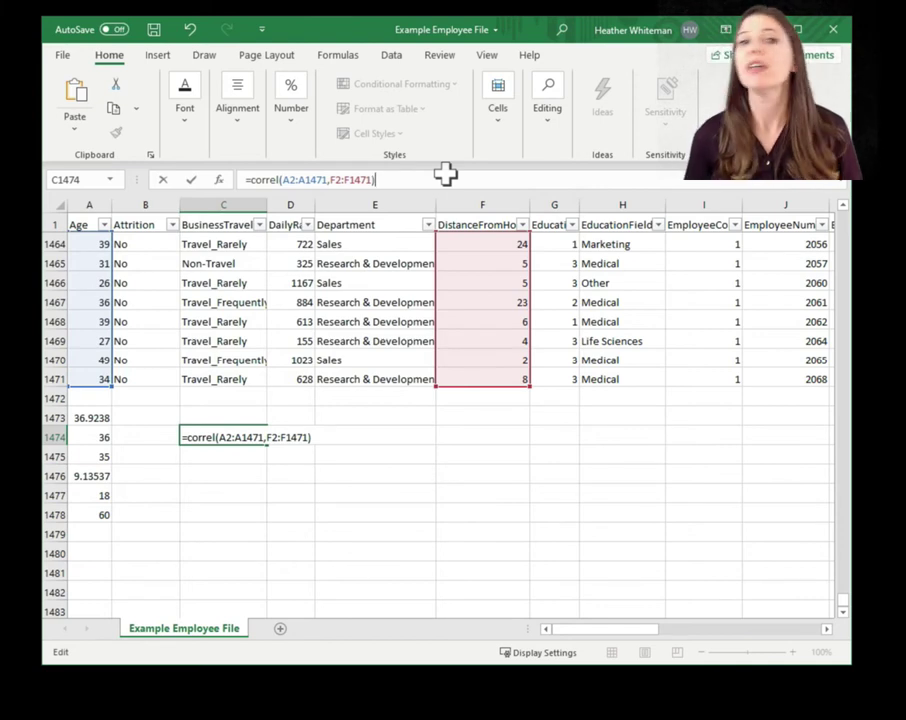
Commit =correl(A2:A1471,F2:F1471) in C1474, giving -0.00168612
{"action": "key", "text": "Return"}
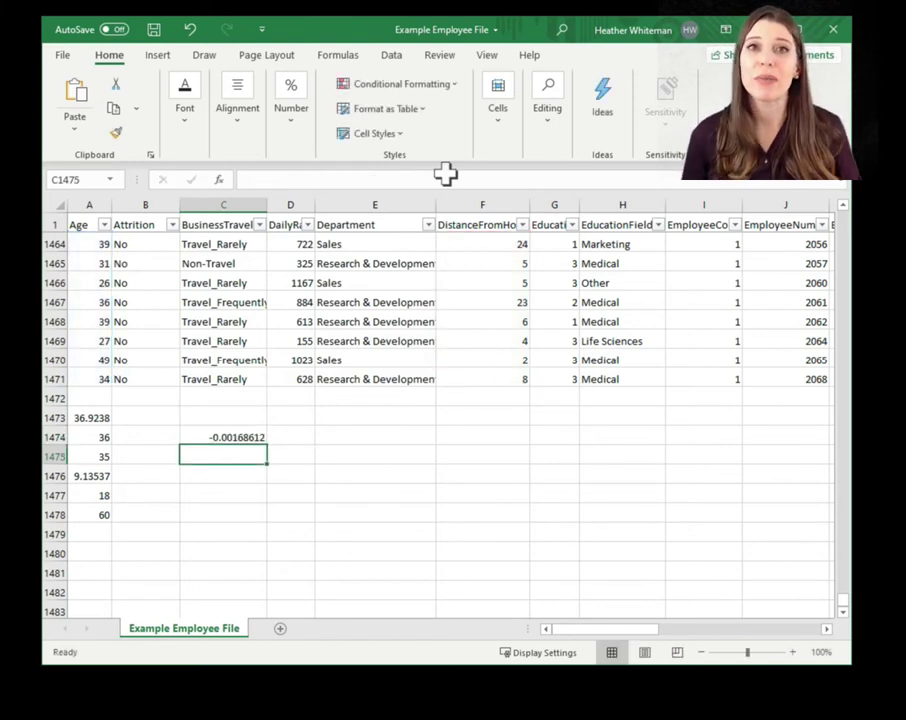